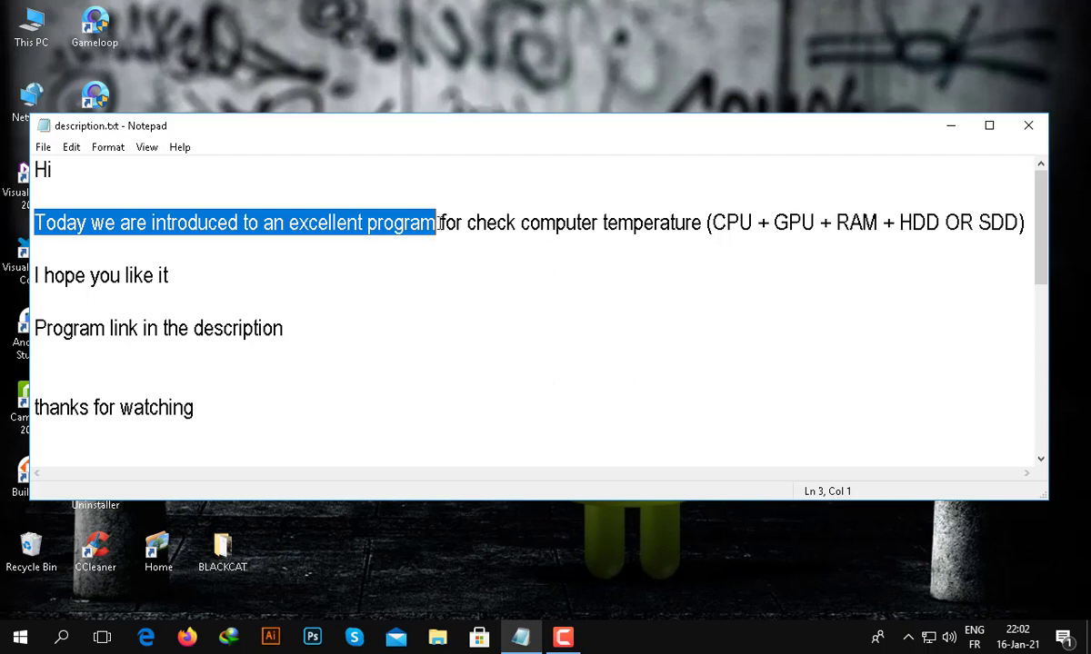
Step: Read through the introduction notes in description.txt, highlighting each line, and minimize the text window
{"action": "left_click_drag", "start_coordinate": [440, 223], "coordinate": [1021, 235]}
{"action": "left_click", "coordinate": [904, 251]}
{"action": "left_click", "coordinate": [978, 218]}
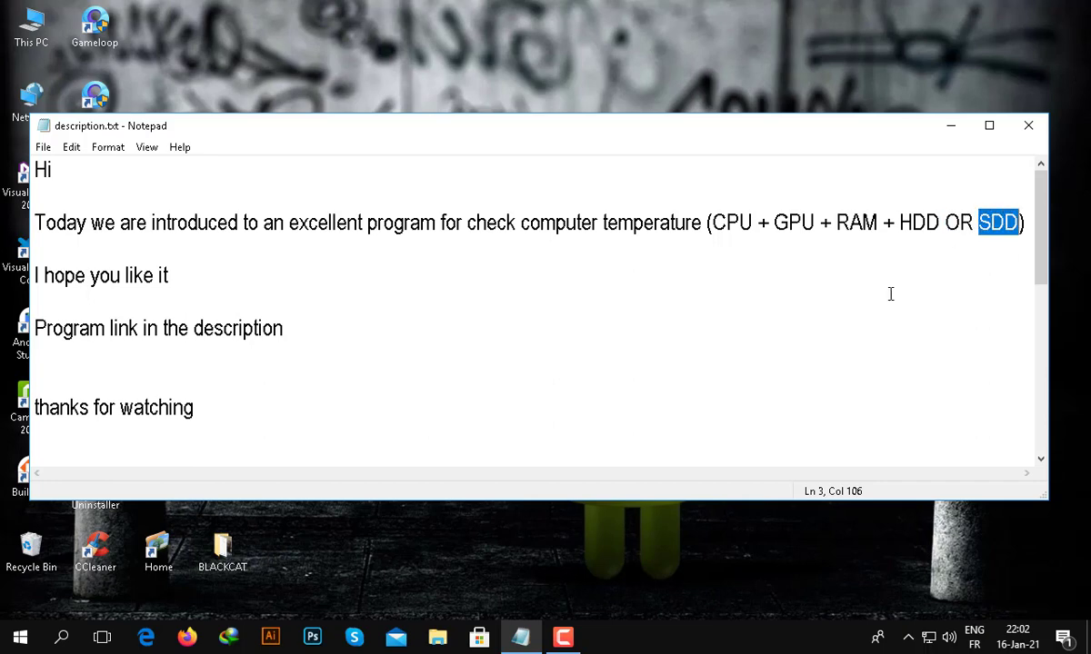
{"action": "left_click", "coordinate": [369, 295]}
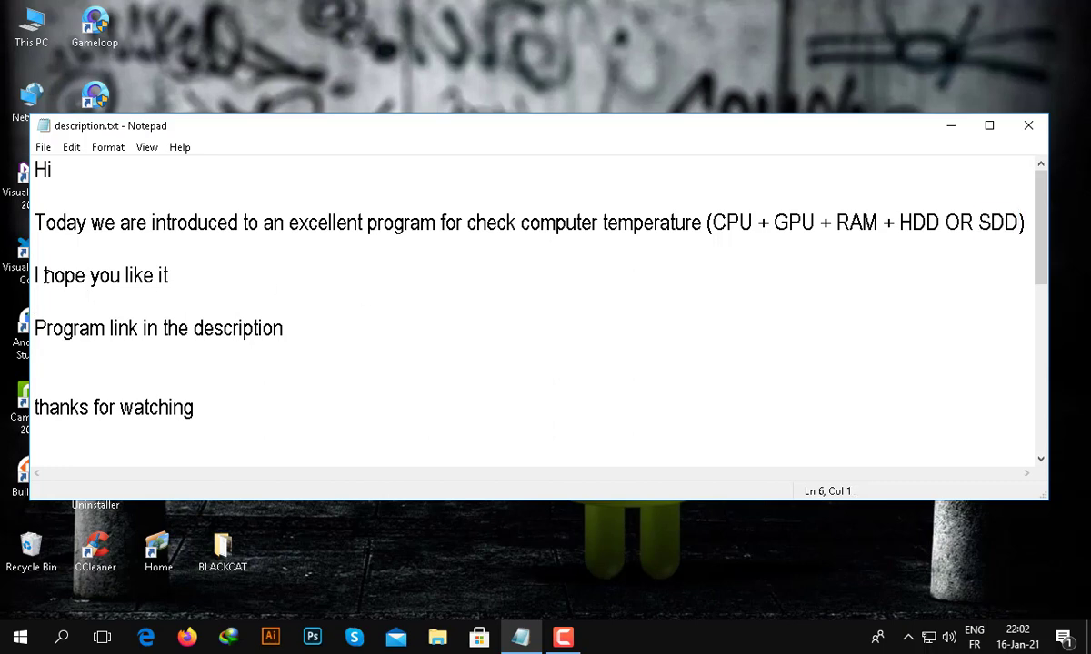
{"action": "left_click_drag", "start_coordinate": [172, 275], "coordinate": [33, 274]}
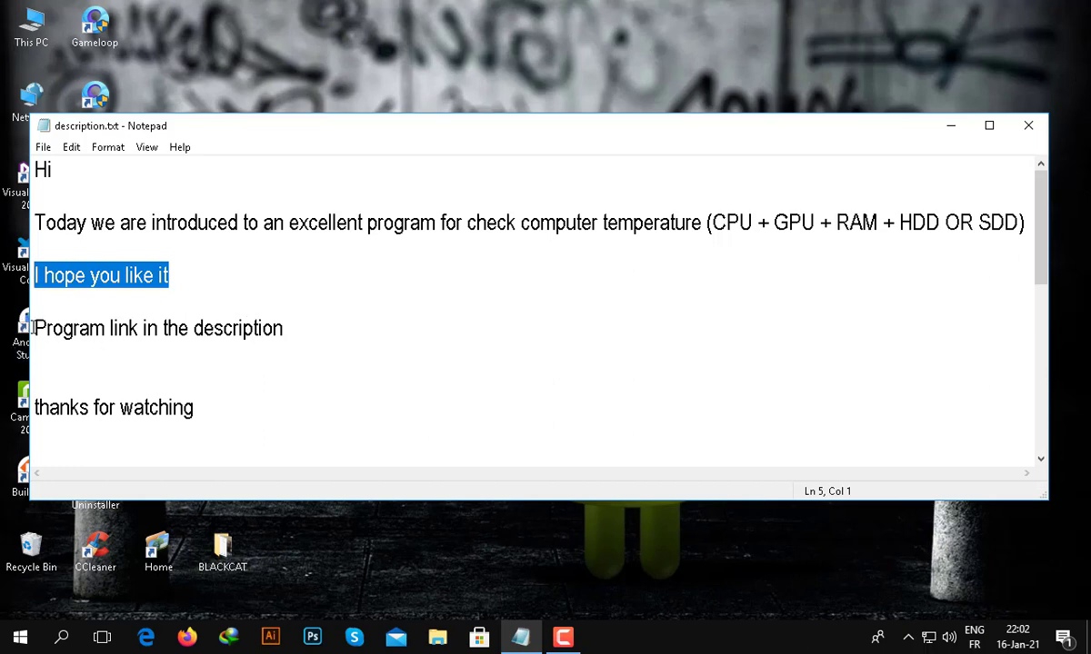
{"action": "left_click_drag", "start_coordinate": [34, 328], "coordinate": [426, 313]}
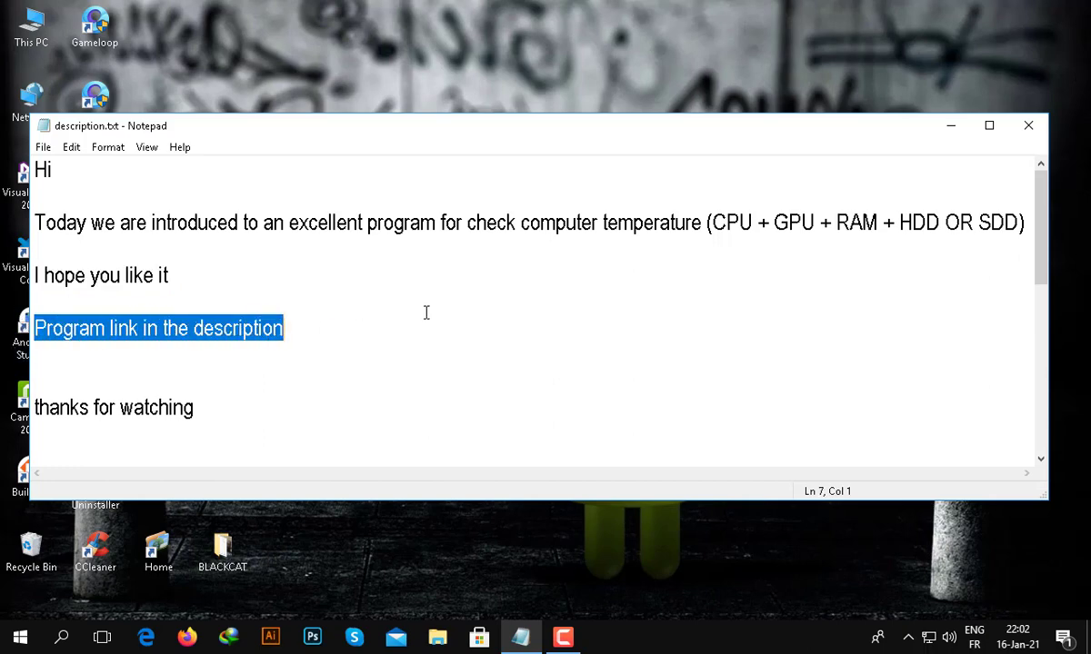
{"action": "left_click", "coordinate": [951, 128]}
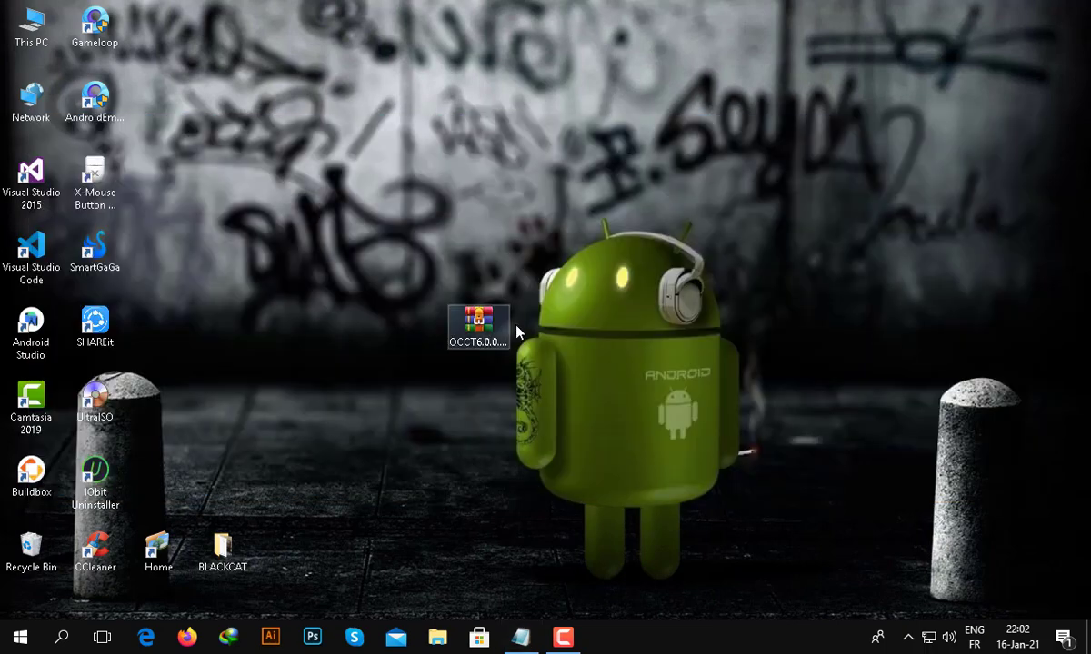
Step: Extract OCCT6.0.0.rar into its own OCCT6.0.0 folder and place the folder beside the archive on the desktop
{"action": "right_click", "coordinate": [468, 333]}
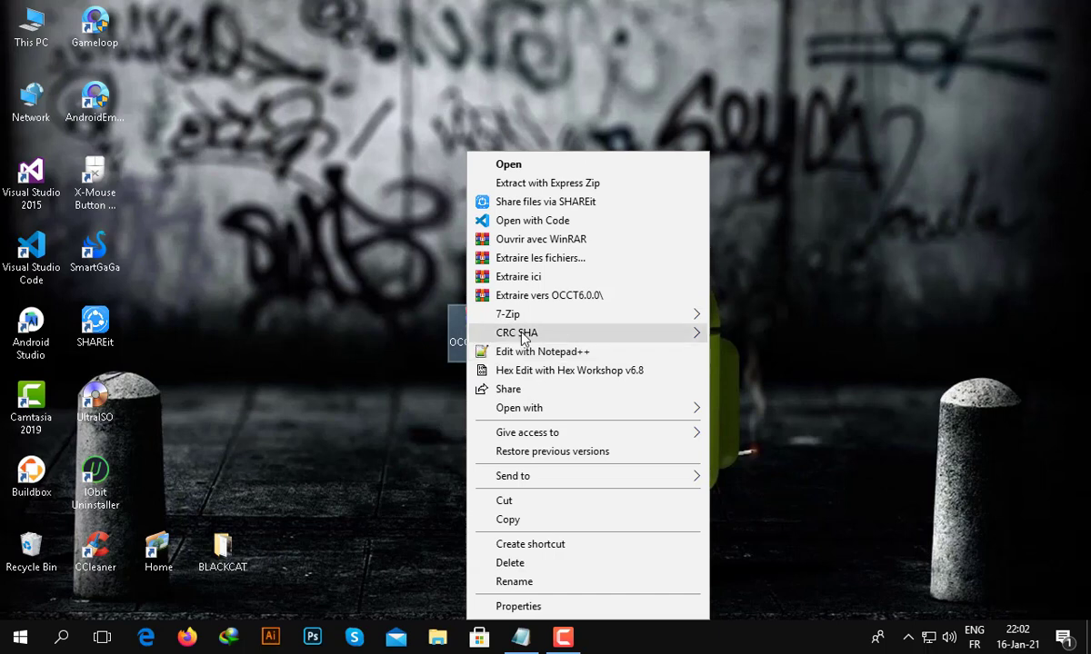
{"action": "left_click", "coordinate": [549, 296]}
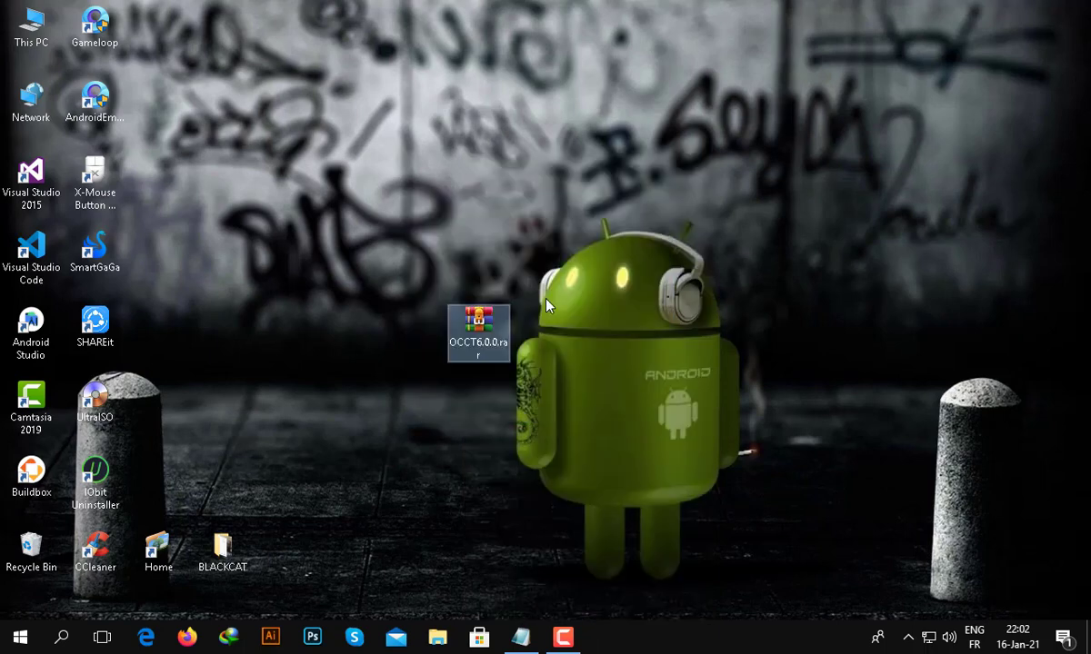
{"action": "left_click", "coordinate": [225, 104]}
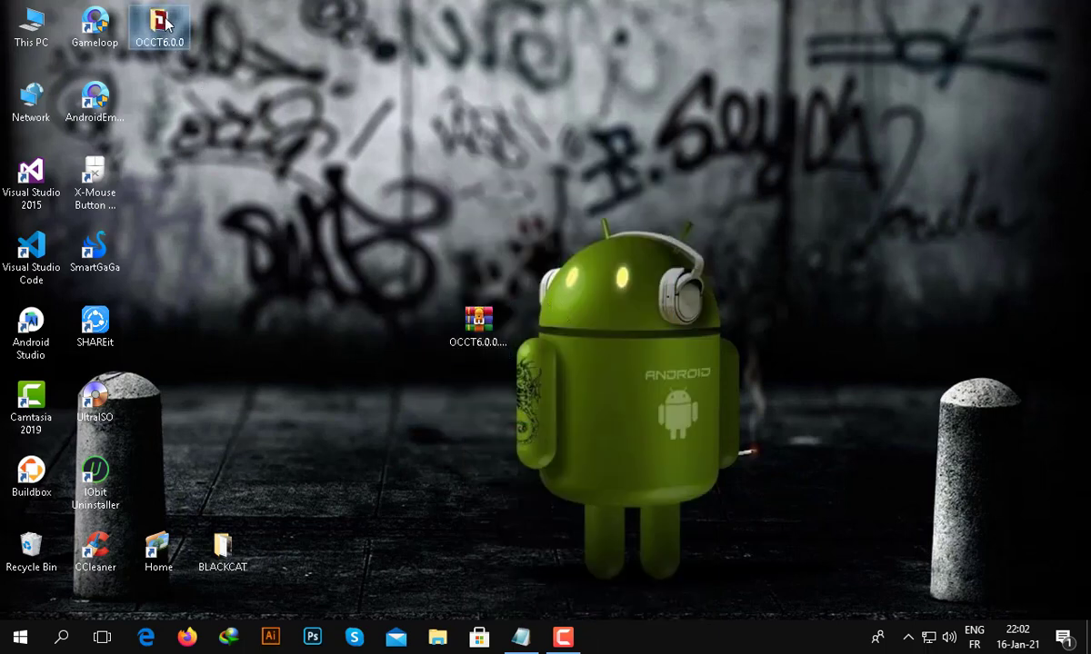
{"action": "left_click_drag", "start_coordinate": [167, 24], "coordinate": [546, 316]}
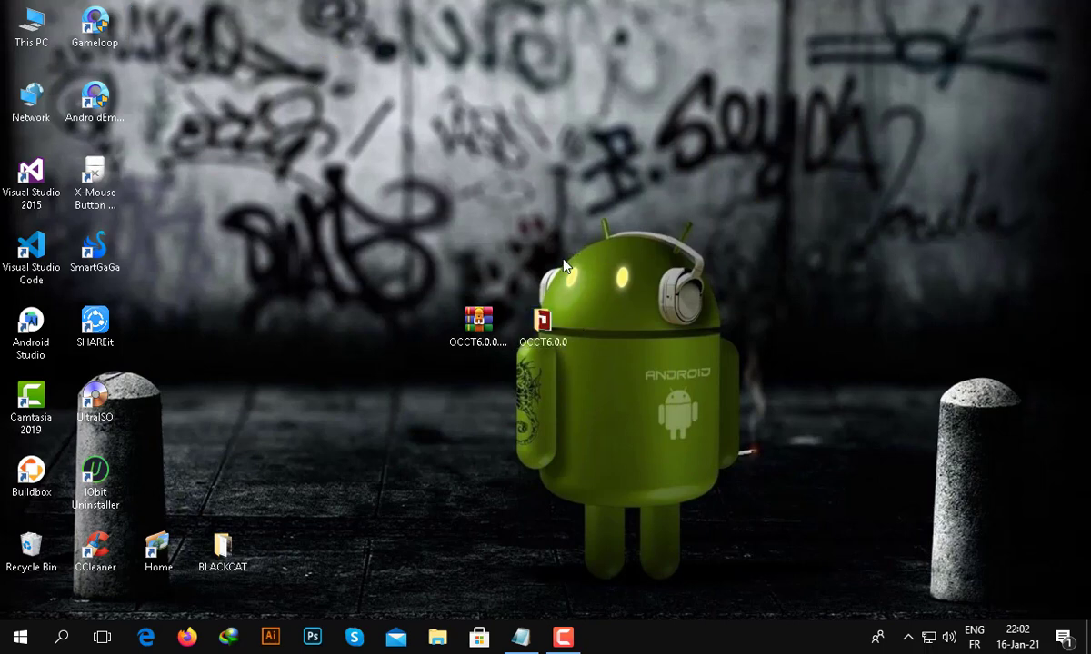
Step: Open the OCCT6.0.0 folder and check the file size in the properties of OCCT6.0.0.exe
{"action": "double_click", "coordinate": [542, 320]}
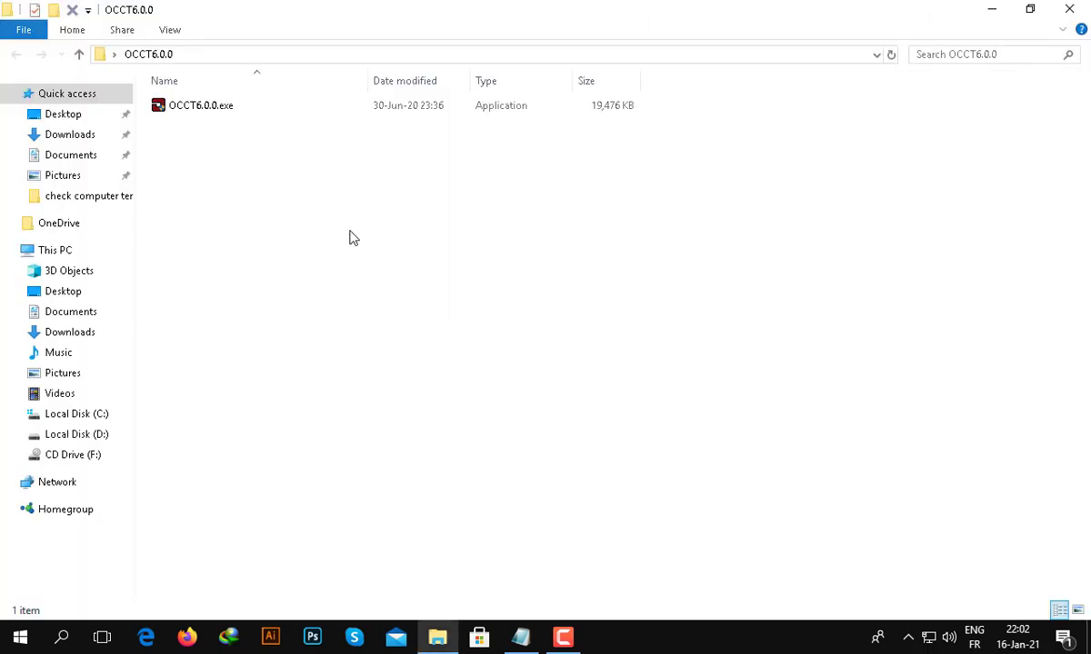
{"action": "right_click", "coordinate": [194, 110]}
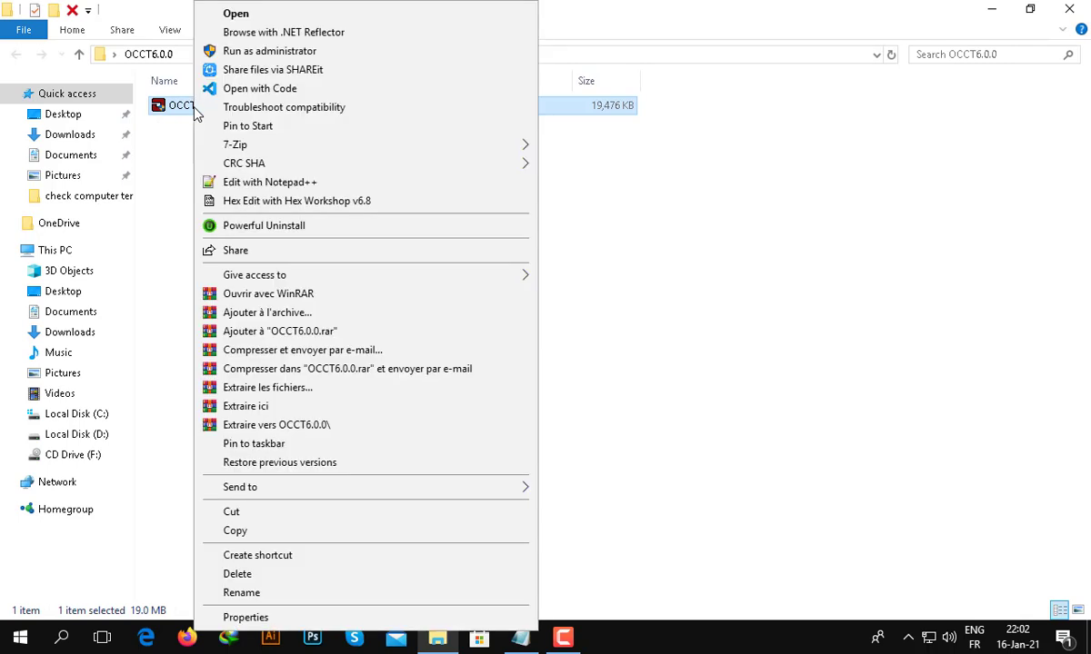
{"action": "left_click", "coordinate": [276, 623]}
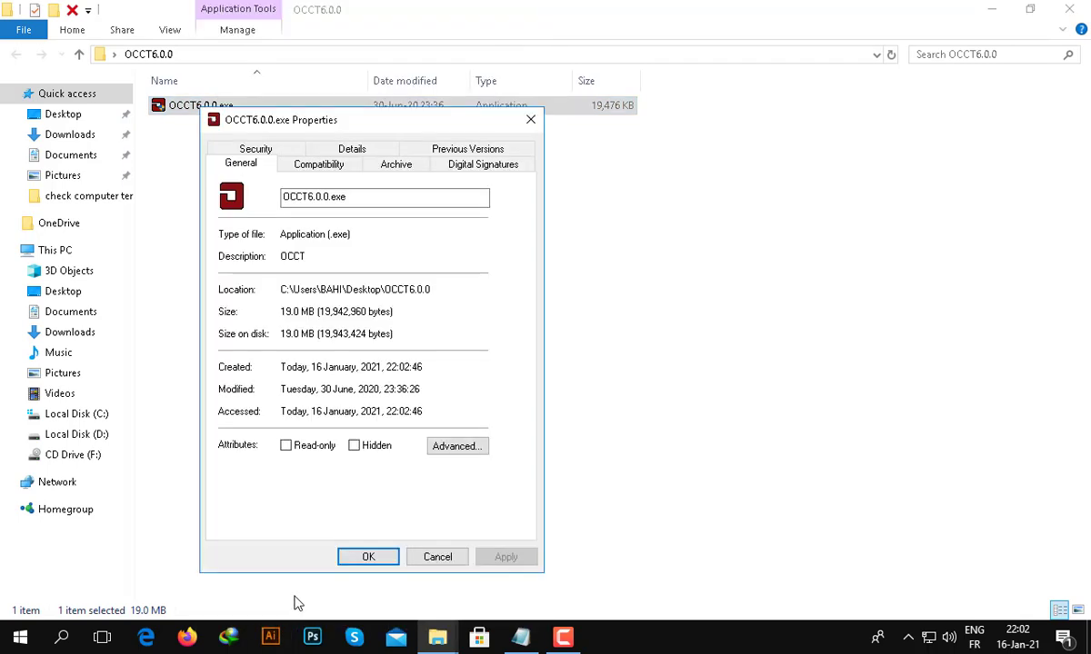
{"action": "left_click_drag", "start_coordinate": [307, 314], "coordinate": [271, 313]}
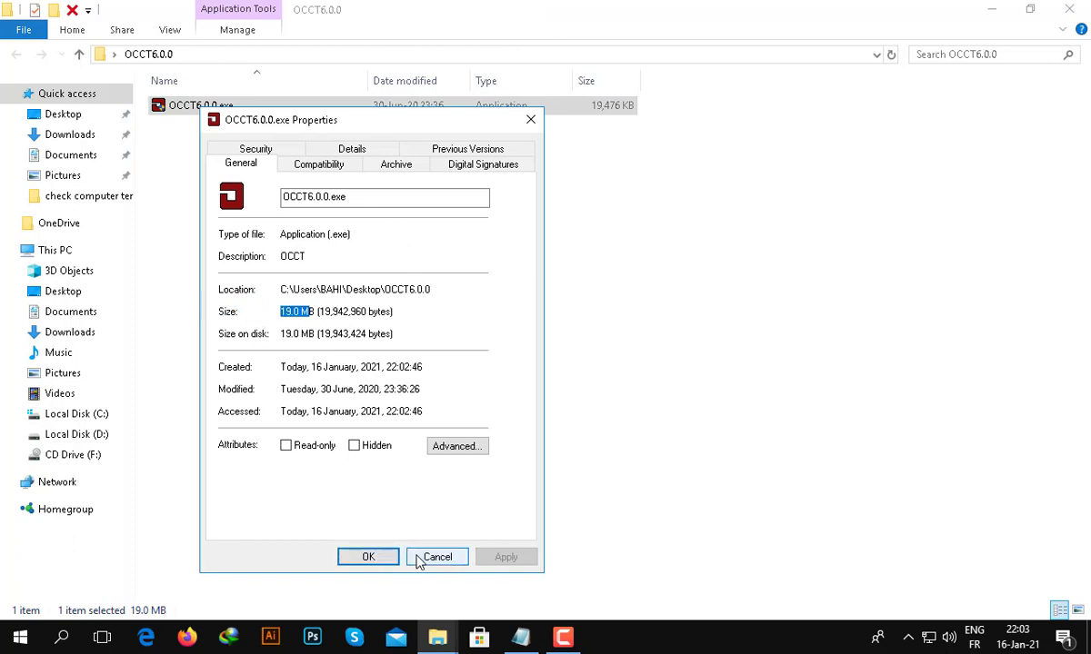
{"action": "left_click", "coordinate": [380, 562]}
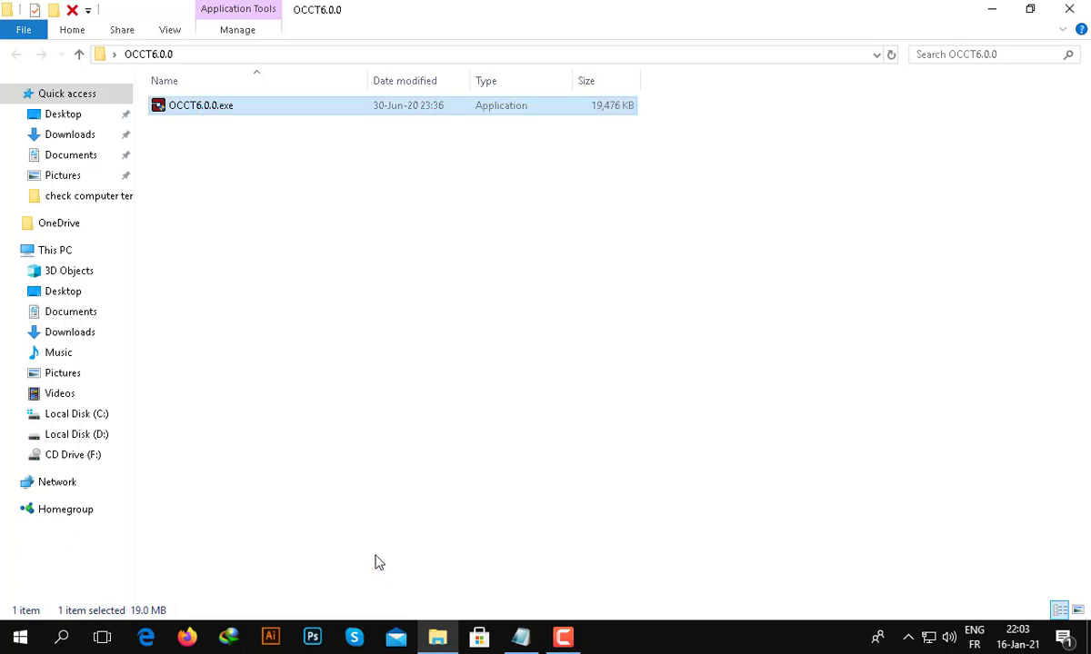
Step: Launch OCCT6.0.0.exe and maximize its main window, closing the folder window and the update notice
{"action": "right_click", "coordinate": [261, 114]}
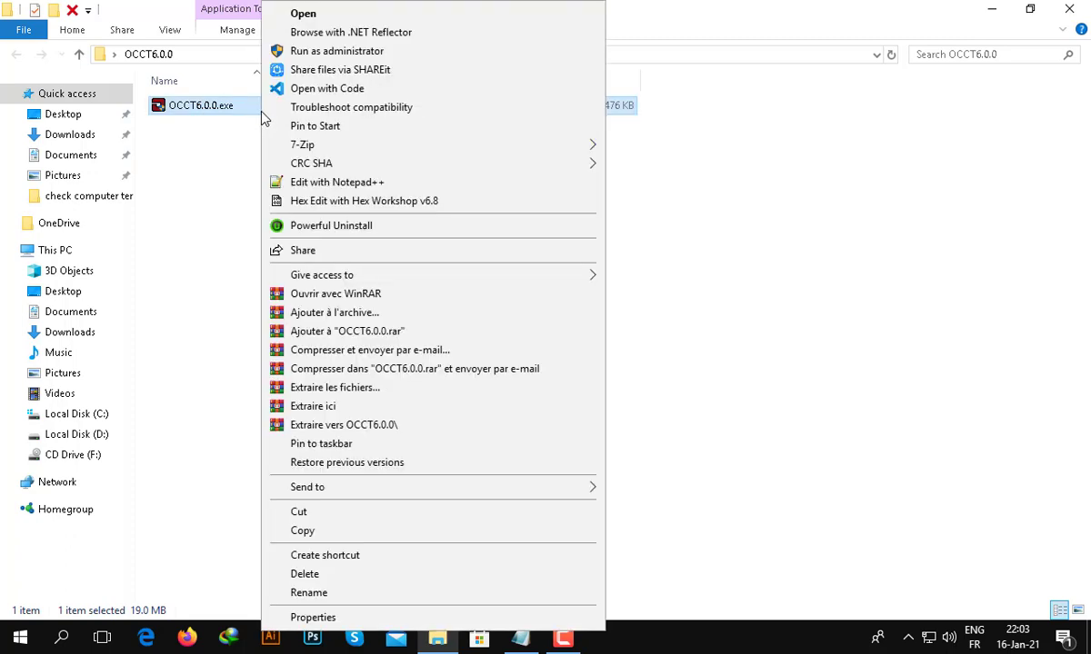
{"action": "left_click", "coordinate": [304, 14]}
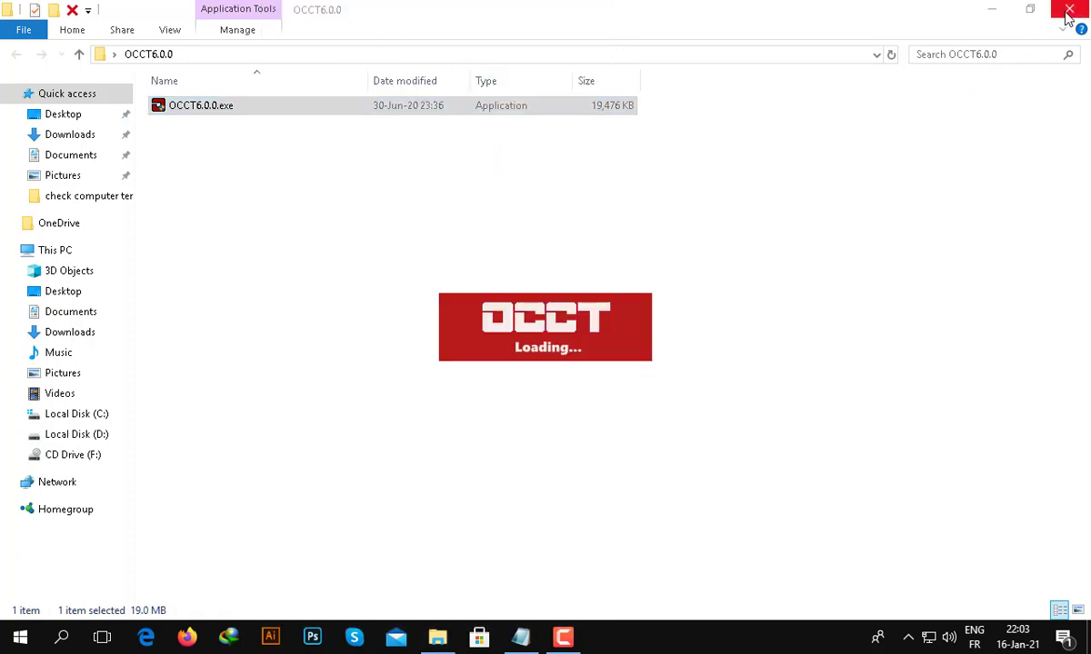
{"action": "left_click", "coordinate": [1069, 11]}
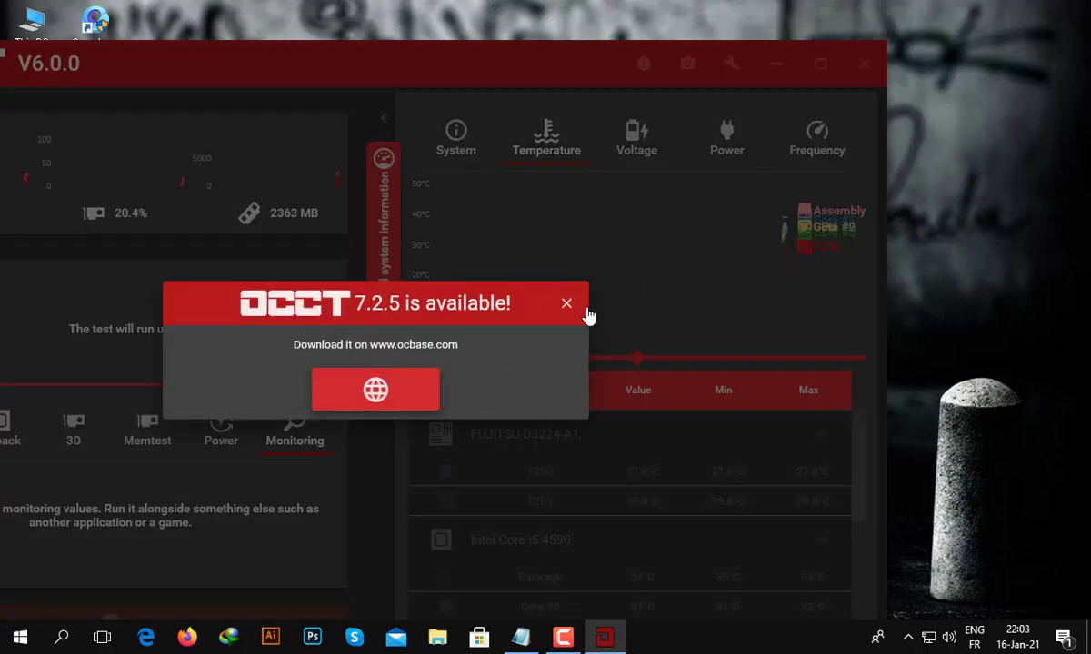
{"action": "left_click", "coordinate": [566, 305]}
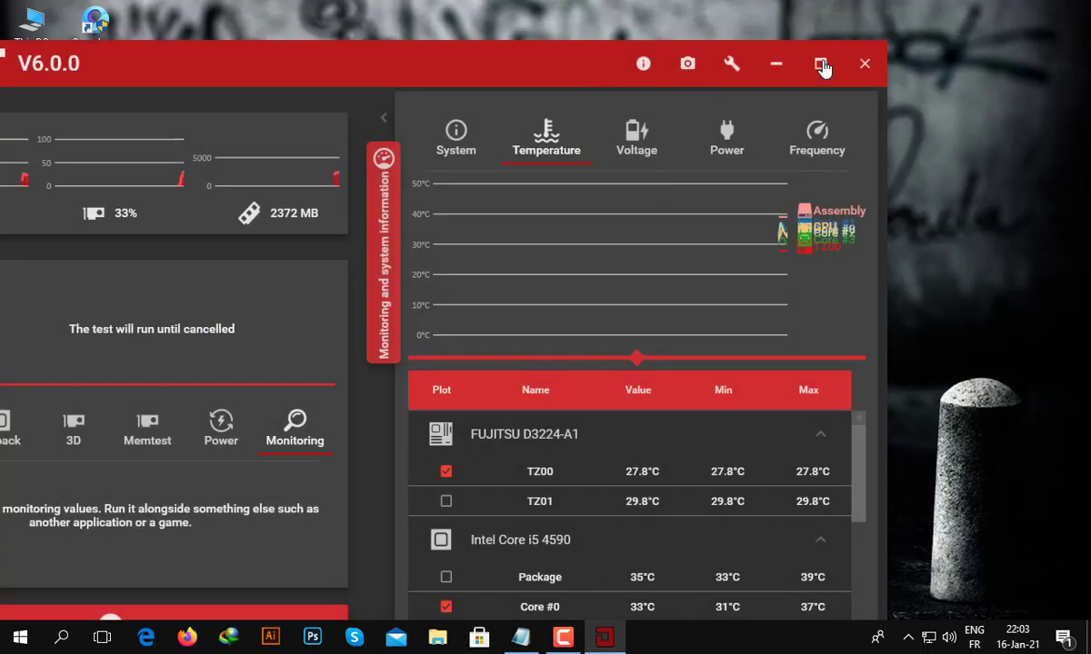
{"action": "left_click", "coordinate": [821, 64]}
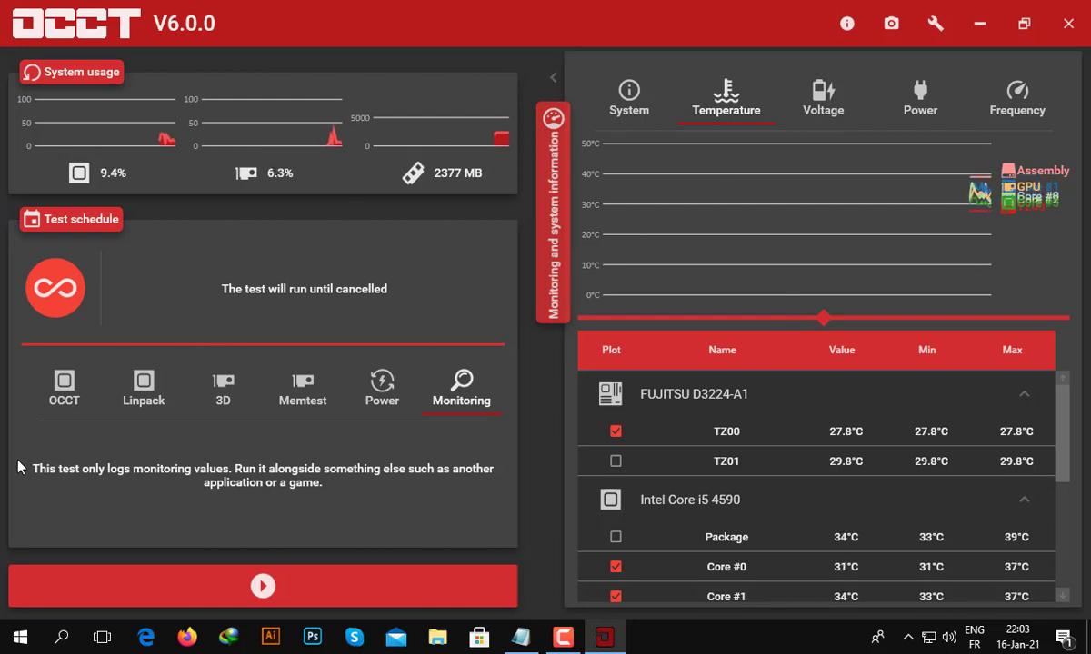
Step: Examine the system information for the processor, motherboard, main memory and graphics card
{"action": "left_click", "coordinate": [629, 101]}
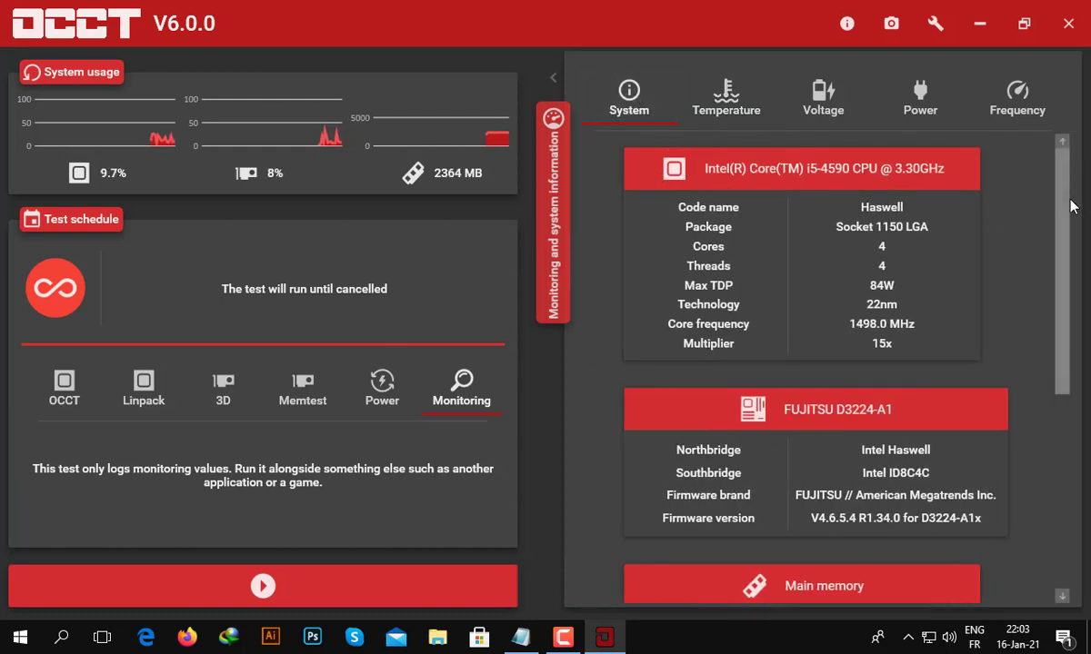
{"action": "scroll", "coordinate": [968, 263], "scroll_direction": "down", "scroll_amount": 4}
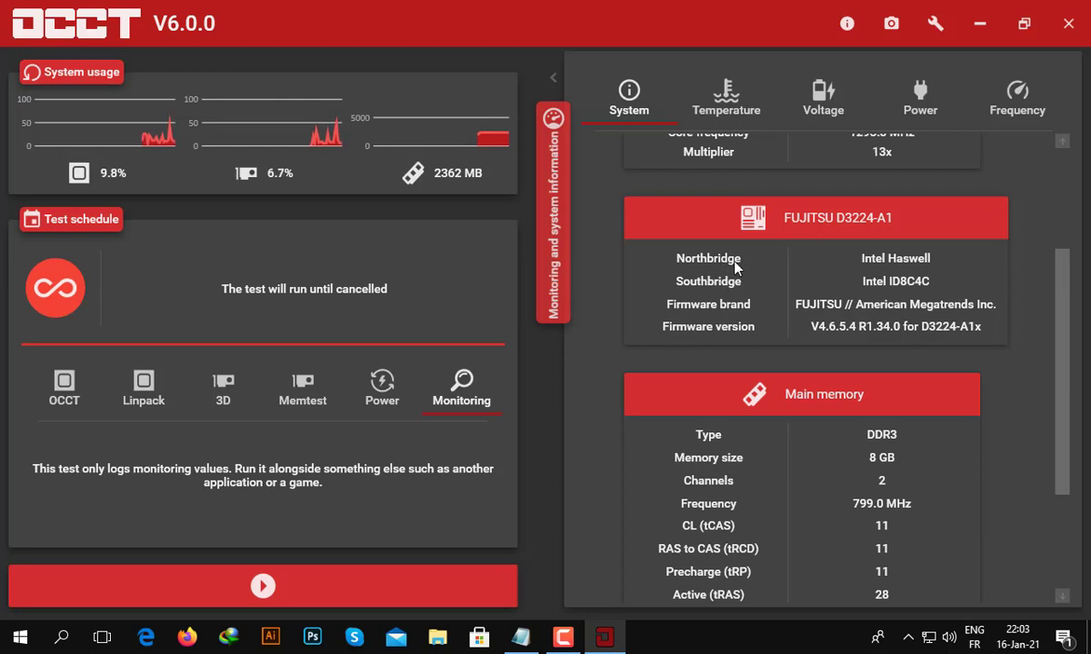
{"action": "scroll", "coordinate": [900, 327], "scroll_direction": "down", "scroll_amount": 2}
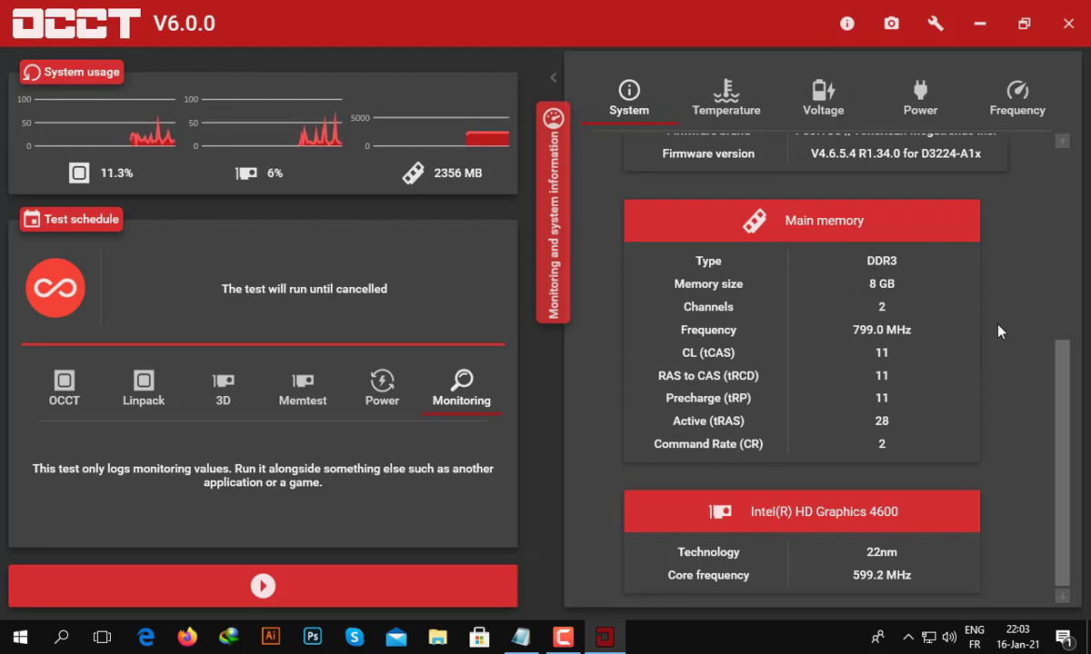
{"action": "scroll", "coordinate": [1070, 360], "scroll_direction": "down", "scroll_amount": 1}
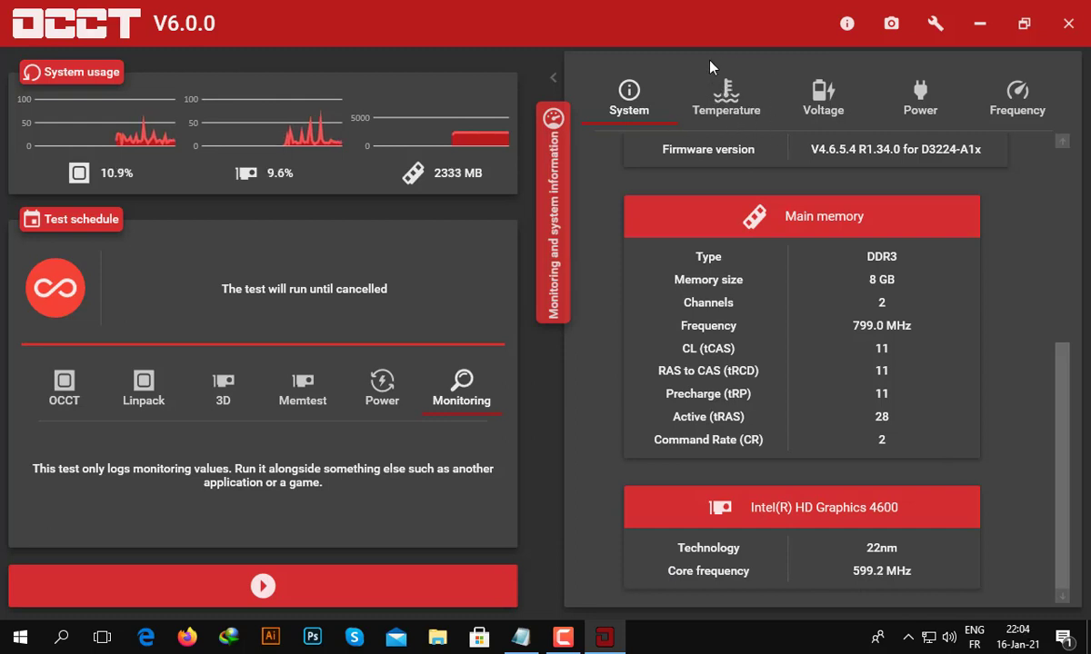
Step: Review the temperature readings of the motherboard, processor cores, hard disk and graphics card
{"action": "left_click", "coordinate": [738, 102]}
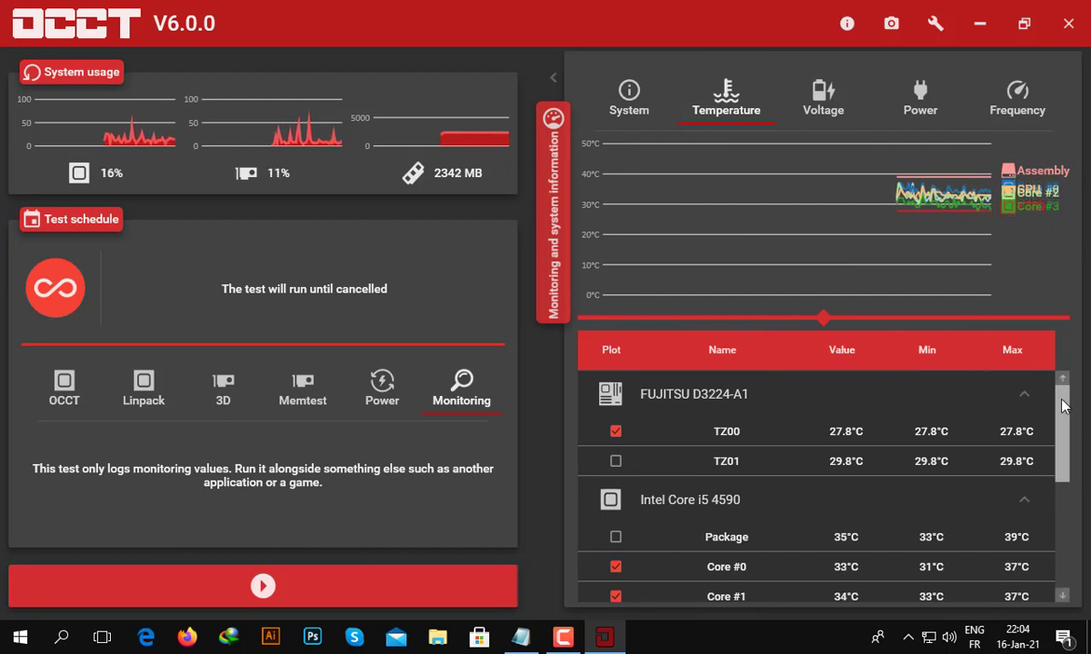
{"action": "mouse_move", "coordinate": [1064, 401]}
{"action": "left_mouse_down"}
{"action": "mouse_move", "coordinate": [1063, 423]}
{"action": "mouse_move", "coordinate": [1056, 381]}
{"action": "left_mouse_up"}
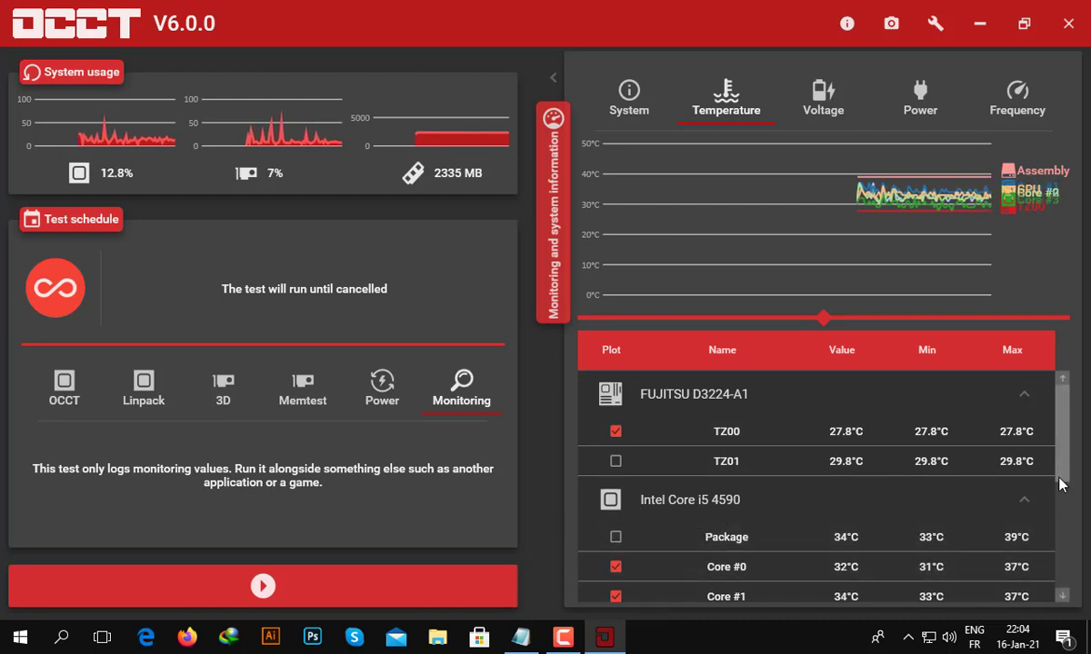
{"action": "scroll", "coordinate": [1064, 491], "scroll_direction": "down", "scroll_amount": 1}
{"action": "scroll", "coordinate": [1064, 490], "scroll_direction": "down", "scroll_amount": 1}
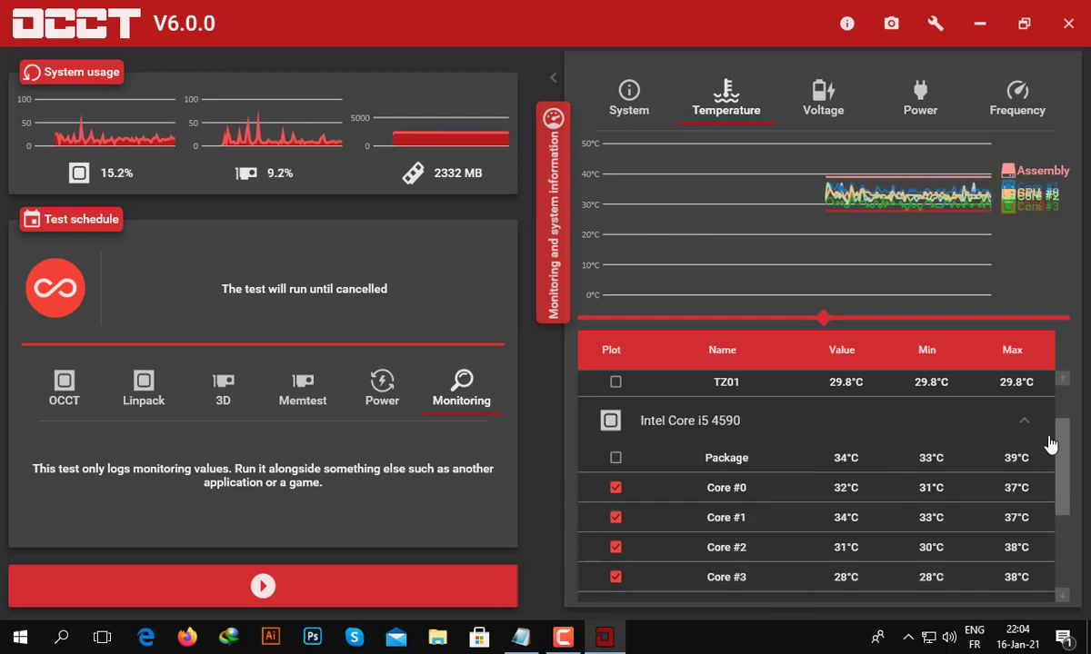
{"action": "left_click_drag", "start_coordinate": [1061, 439], "coordinate": [1062, 511]}
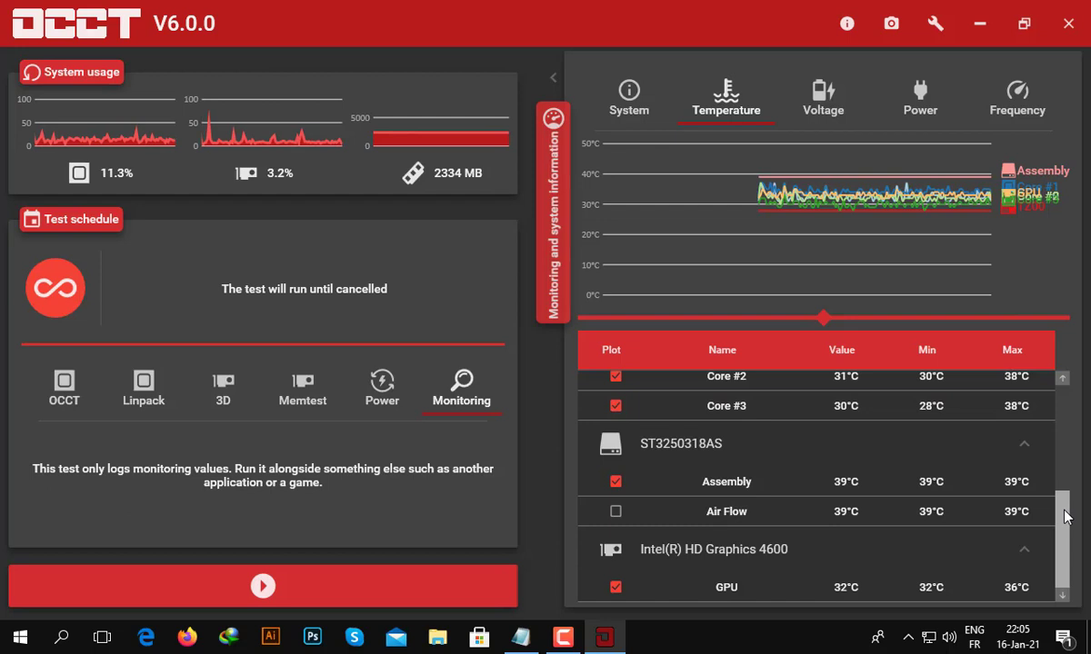
{"action": "left_click_drag", "start_coordinate": [1066, 516], "coordinate": [1066, 386]}
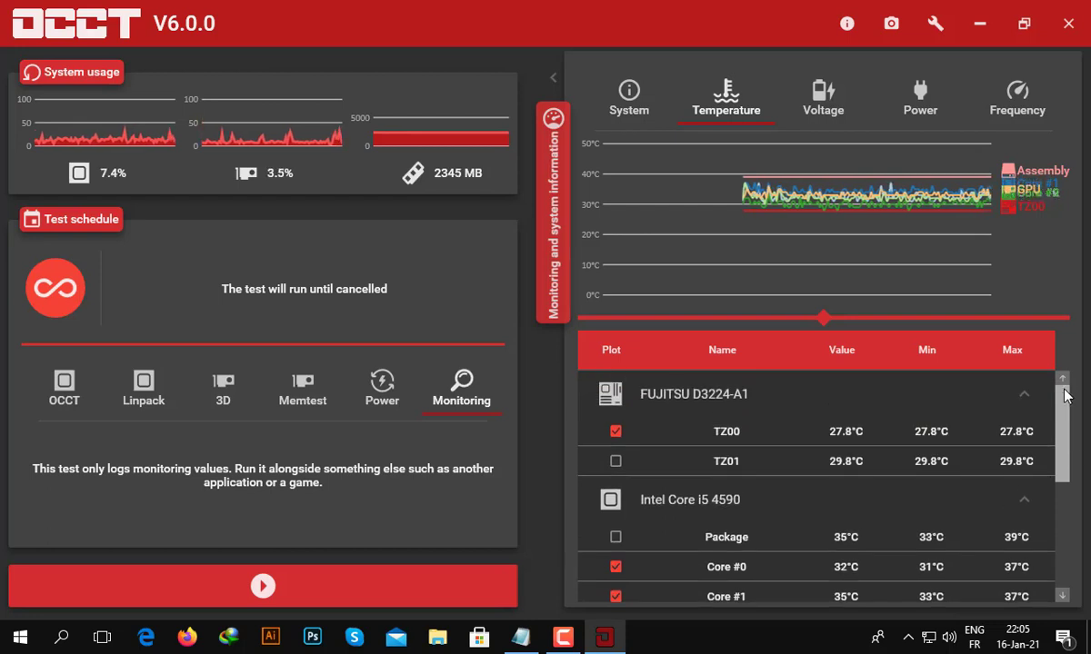
{"action": "left_click_drag", "start_coordinate": [1065, 395], "coordinate": [1063, 528]}
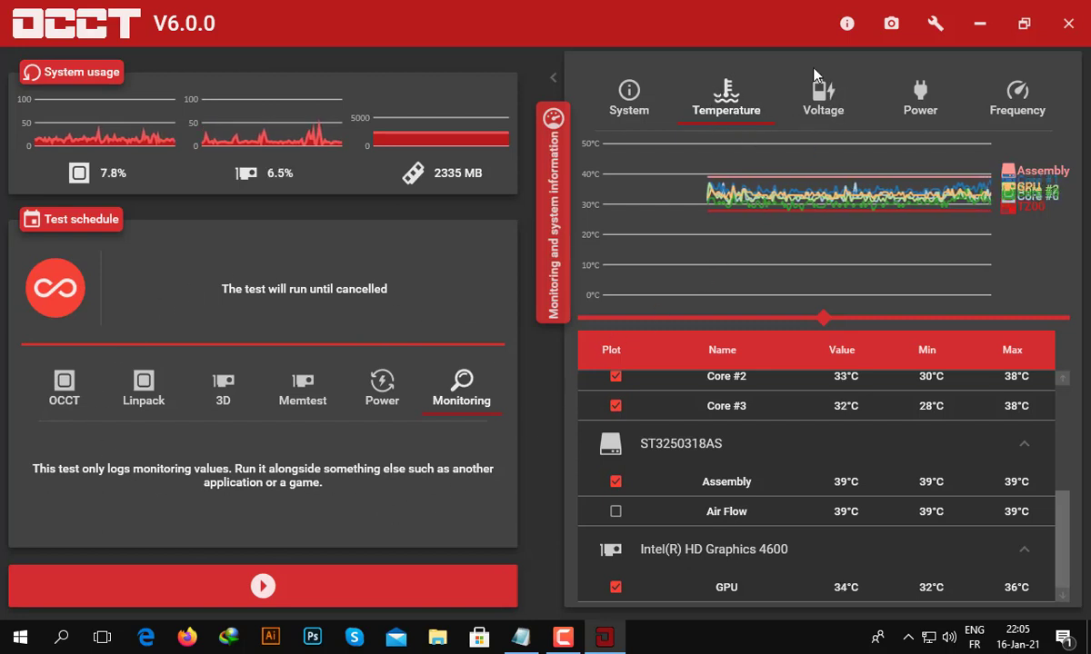
Step: Review the voltage readings of the Intel Core i5 4590, from the offsets through VID #3
{"action": "left_click", "coordinate": [815, 102]}
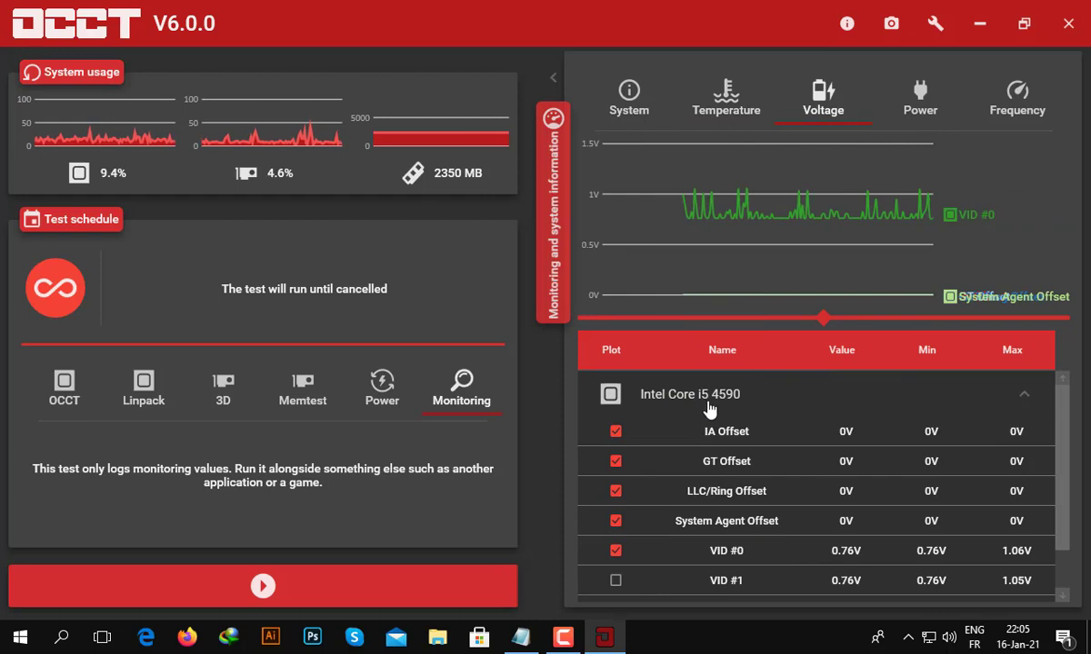
{"action": "left_click_drag", "start_coordinate": [1064, 419], "coordinate": [1067, 501]}
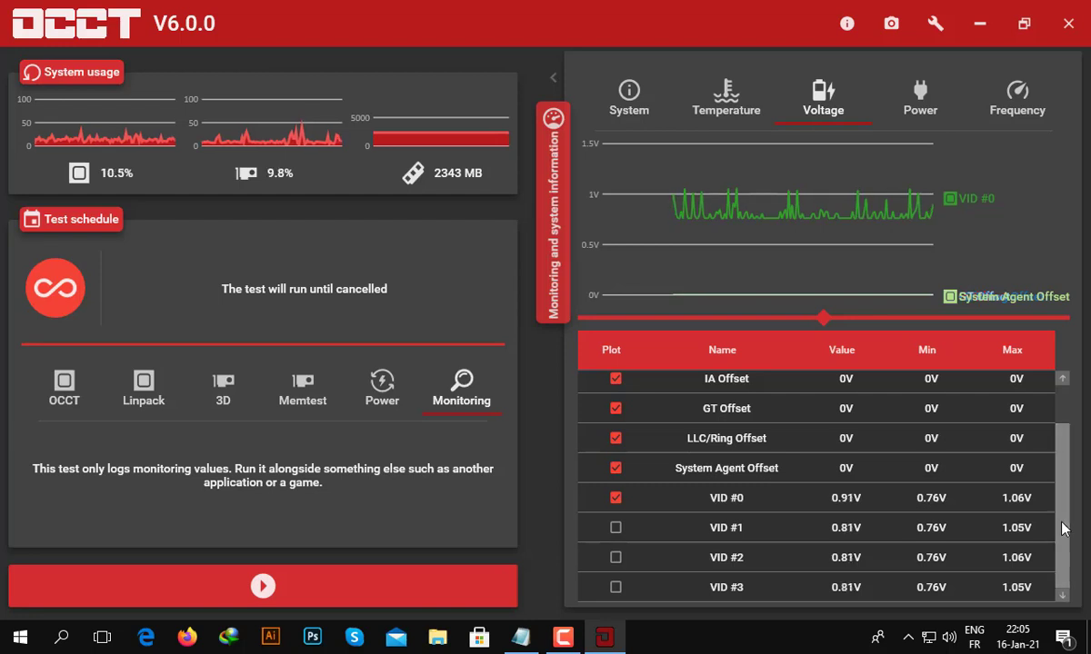
{"action": "left_click_drag", "start_coordinate": [1064, 529], "coordinate": [1064, 446]}
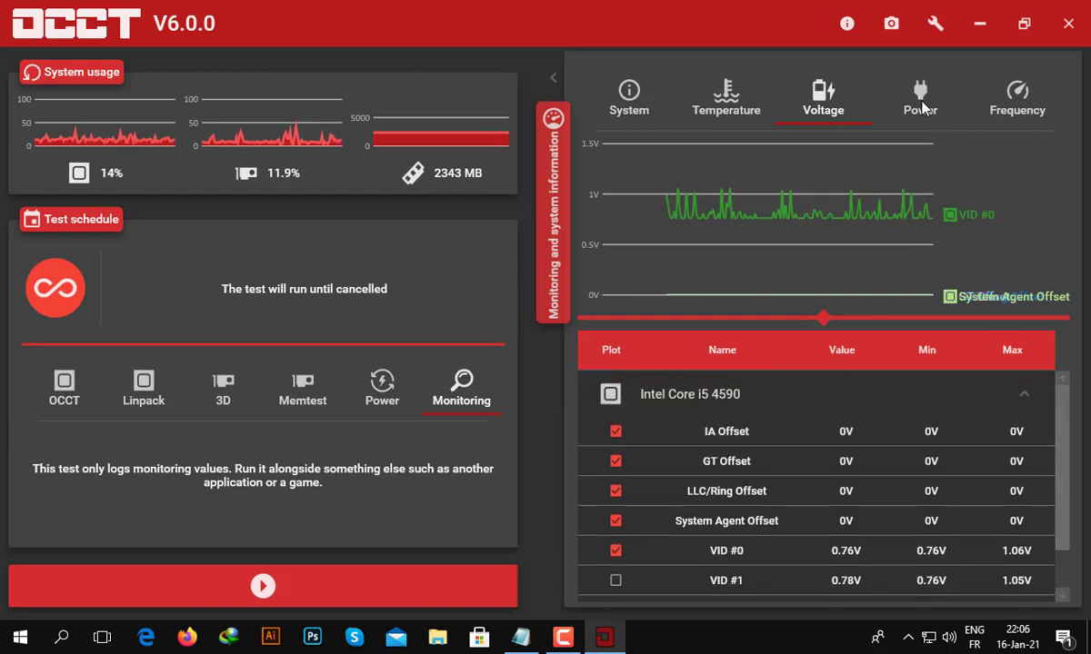
Step: Review the processor's power readings and the frequency readings of the processor cores and graphics card
{"action": "left_click", "coordinate": [922, 105]}
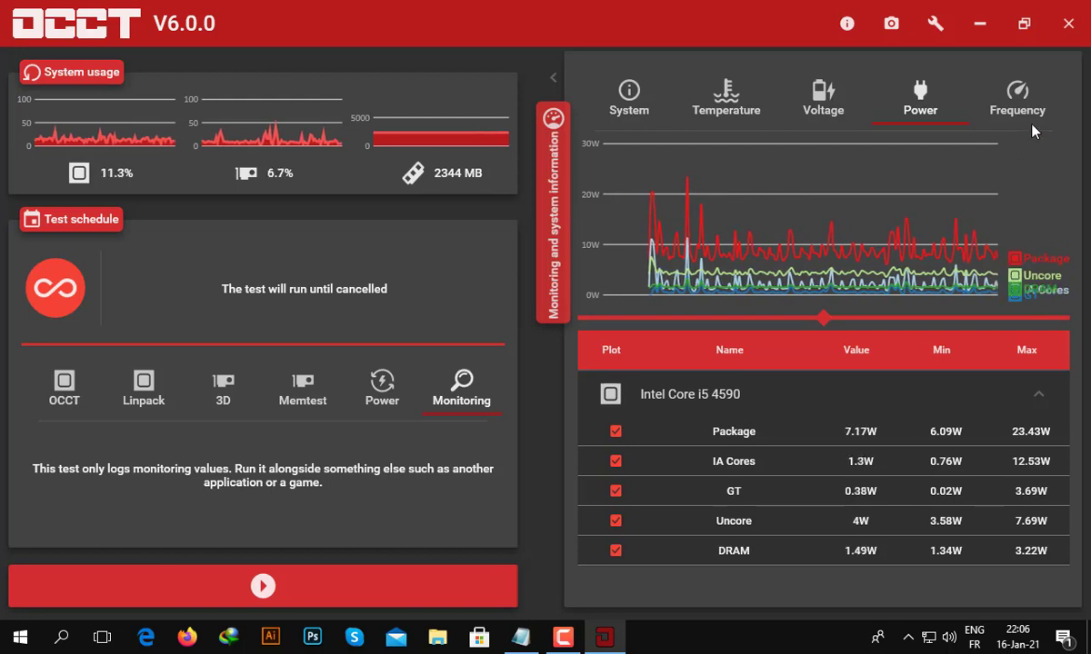
{"action": "left_click", "coordinate": [1025, 96]}
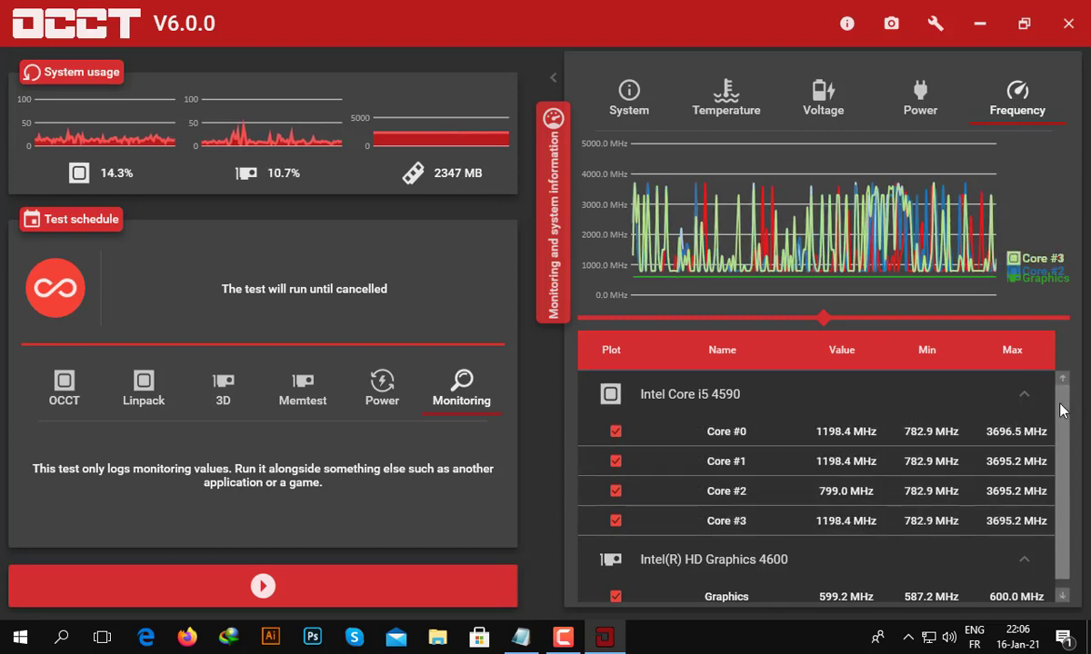
{"action": "left_click_drag", "start_coordinate": [1063, 413], "coordinate": [1063, 431]}
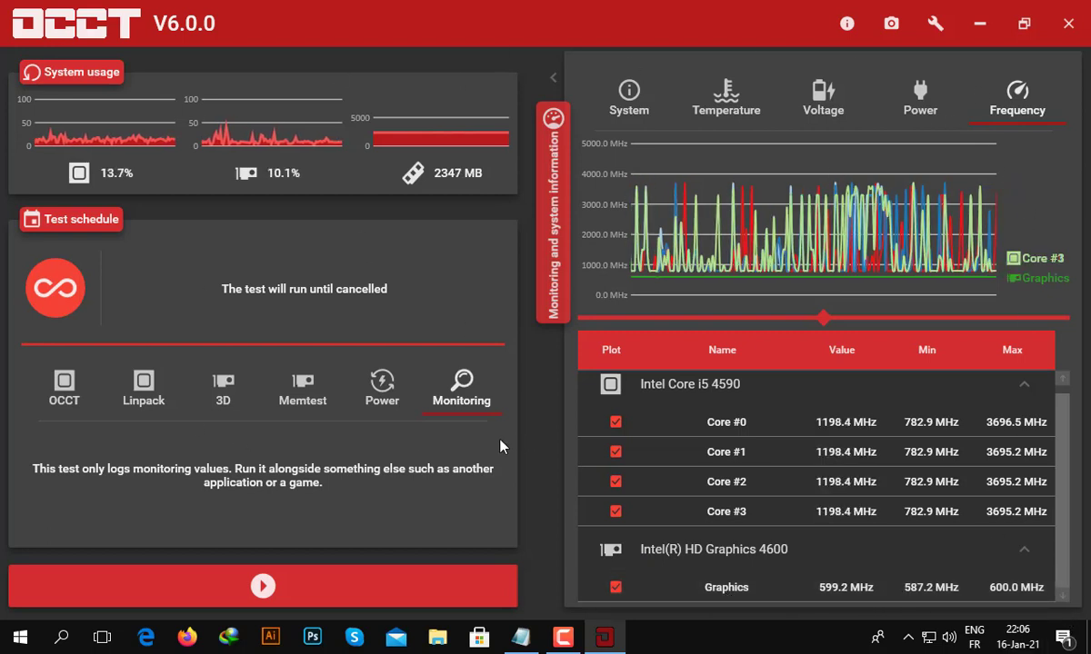
Step: Recheck the temperature readings from the FUJITSU D3224-A1 motherboard through the processor cores and hard disk to the Intel HD Graphics 4600
{"action": "left_click", "coordinate": [728, 100]}
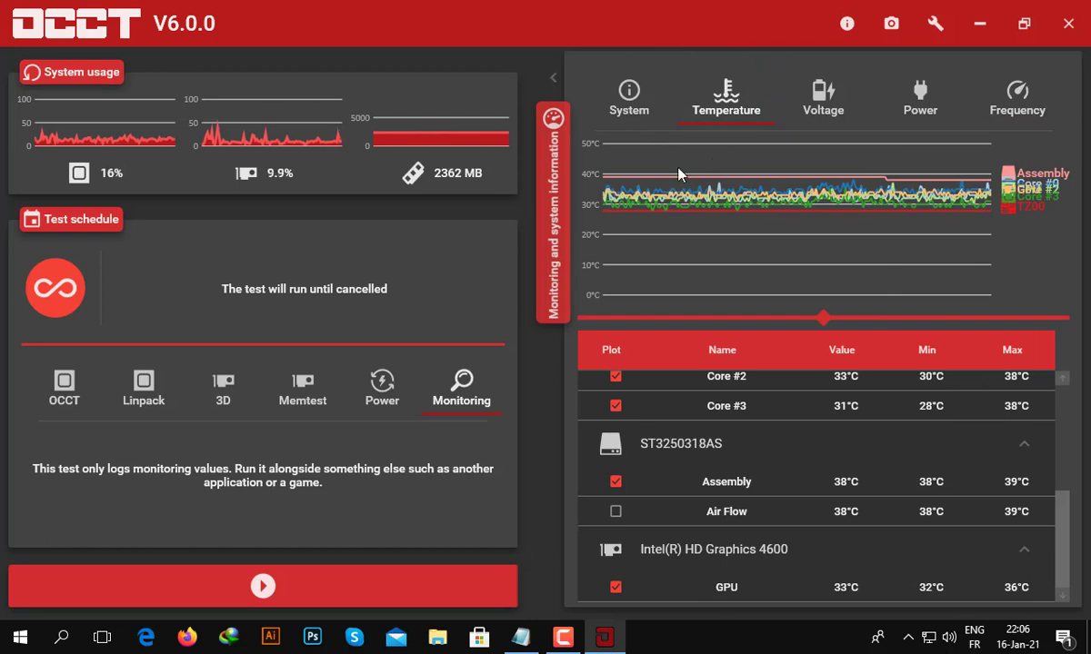
{"action": "left_click_drag", "start_coordinate": [1064, 506], "coordinate": [1073, 405]}
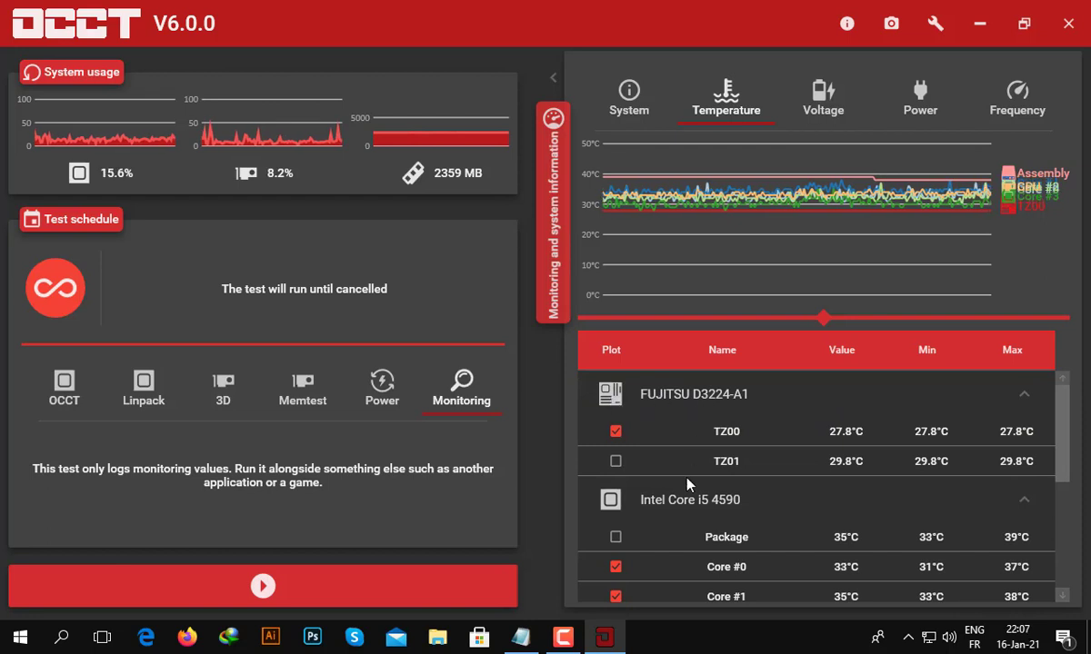
{"action": "scroll", "coordinate": [1045, 453], "scroll_direction": "down", "scroll_amount": 2}
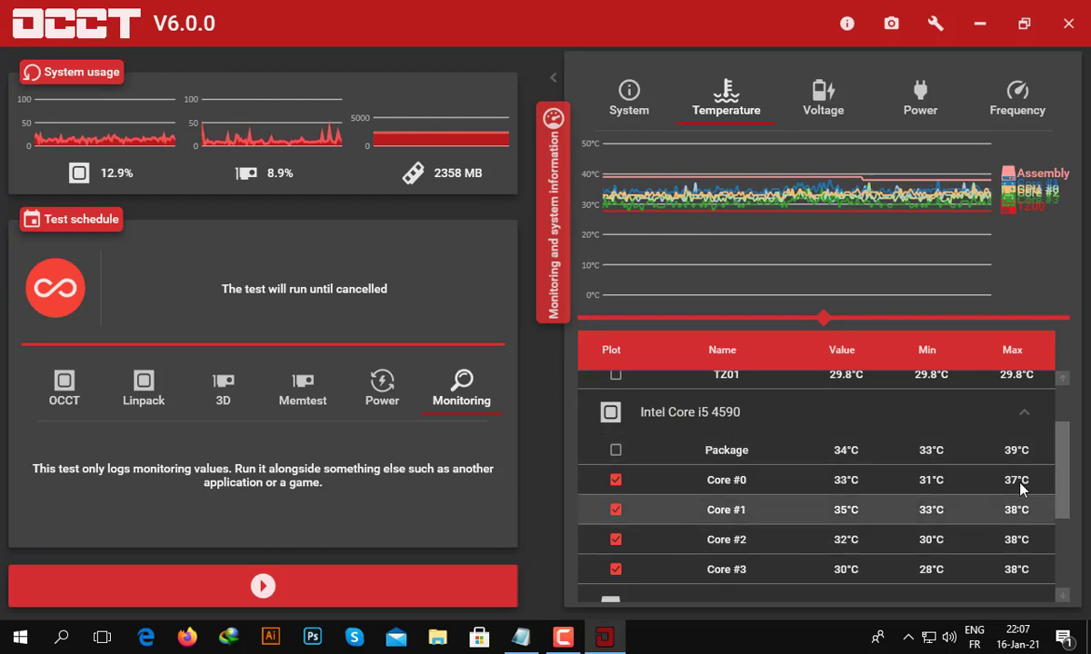
{"action": "scroll", "coordinate": [709, 426], "scroll_direction": "down", "scroll_amount": 1}
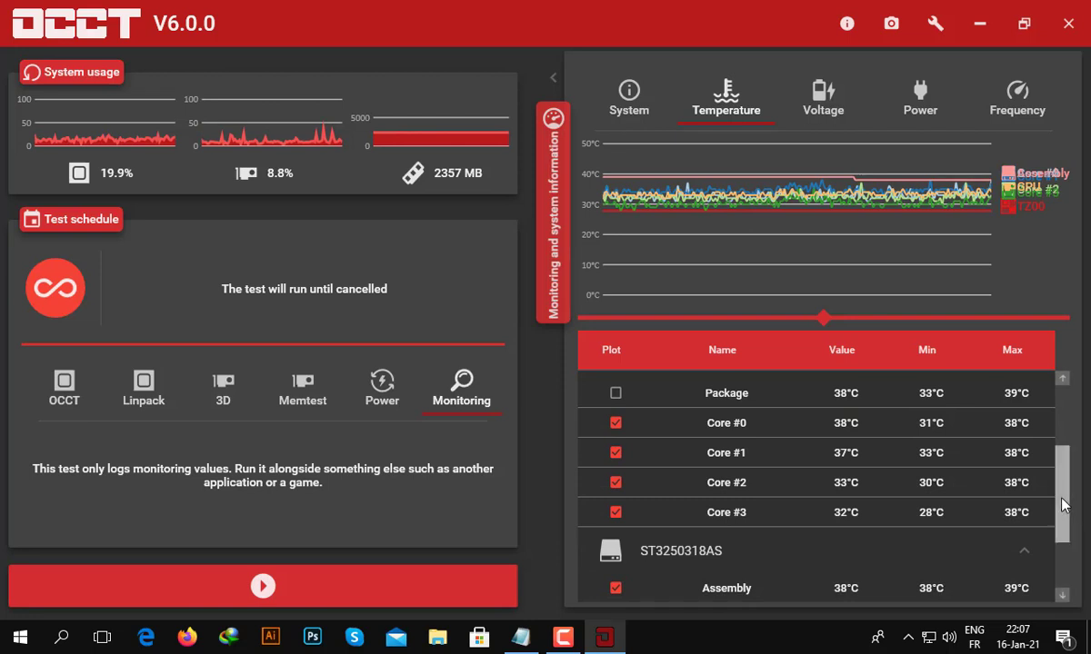
{"action": "left_click_drag", "start_coordinate": [1063, 505], "coordinate": [1063, 574]}
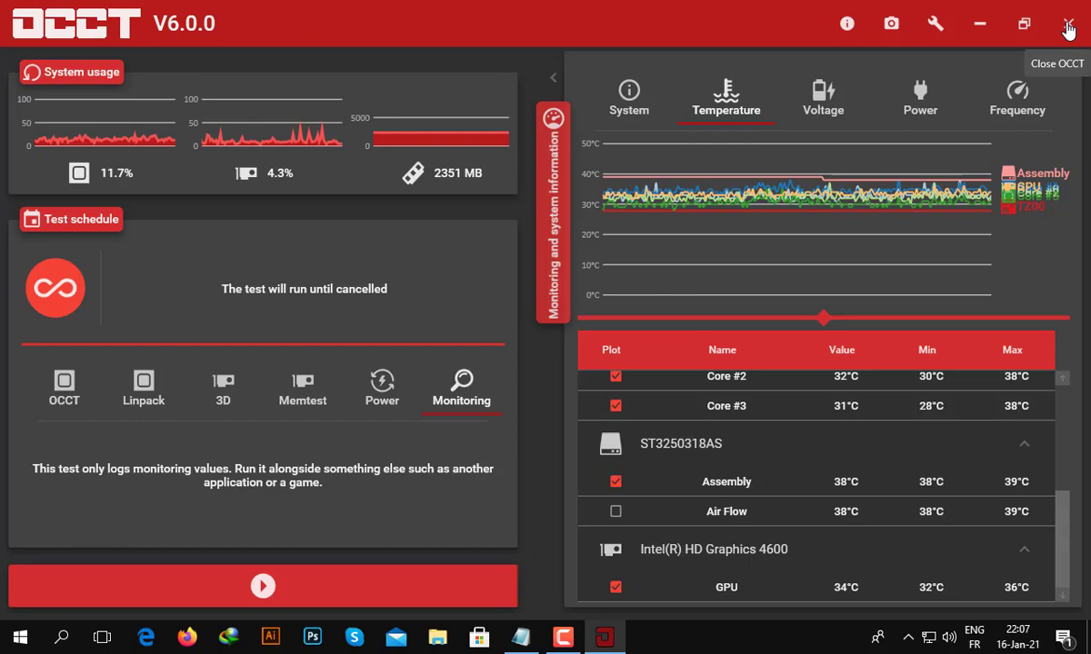
Step: Close OCCT and switch to the description.txt note in Notepad
{"action": "left_click", "coordinate": [1068, 30]}
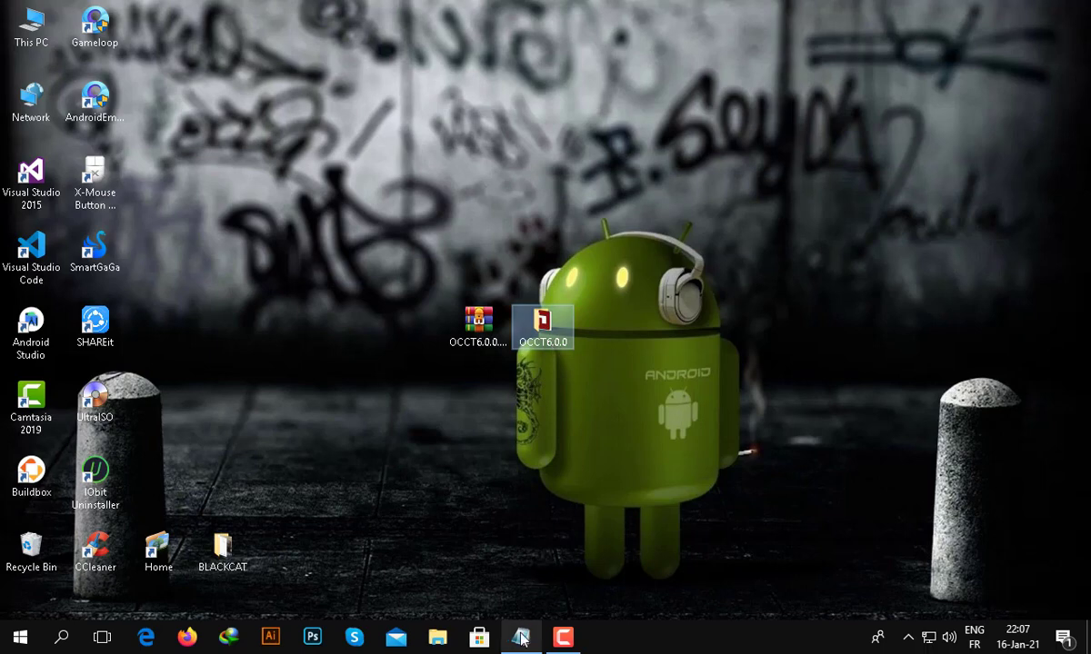
{"action": "mouse_move", "coordinate": [521, 639]}
{"action": "left_click", "coordinate": [491, 598]}
{"action": "left_click", "coordinate": [370, 329]}
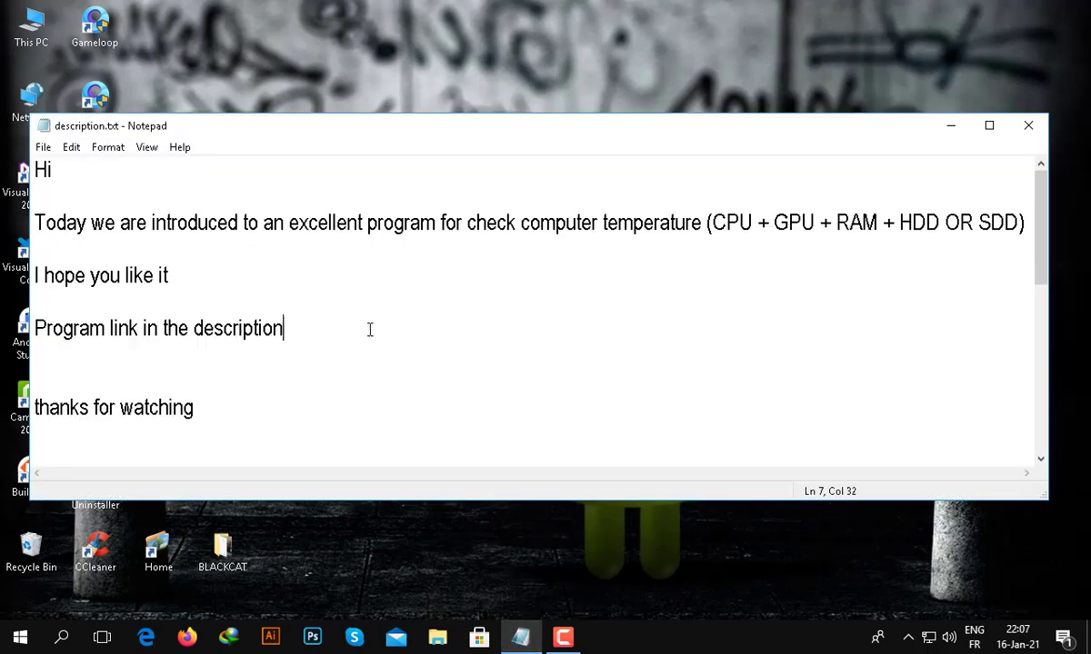
Step: Read through the note's closing lines, from "I hope you like it" to "thanks for watching", highlighting each line in turn
{"action": "left_click_drag", "start_coordinate": [177, 275], "coordinate": [35, 276]}
{"action": "left_click_drag", "start_coordinate": [201, 276], "coordinate": [35, 275]}
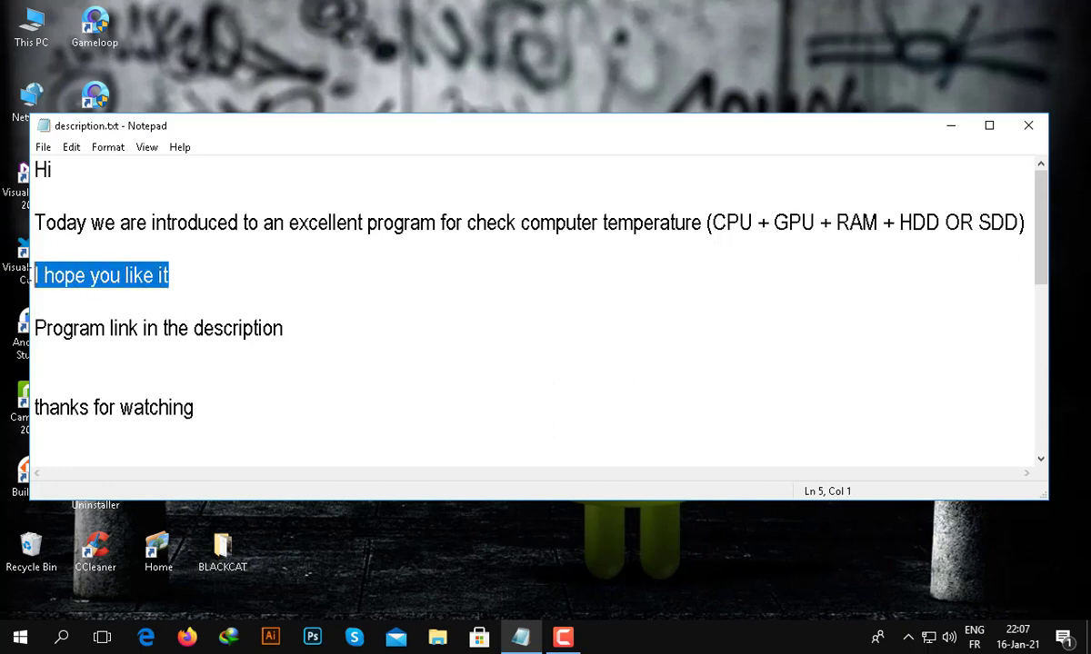
{"action": "left_click", "coordinate": [209, 287]}
{"action": "left_click_drag", "start_coordinate": [279, 331], "coordinate": [29, 329]}
{"action": "left_click", "coordinate": [215, 396]}
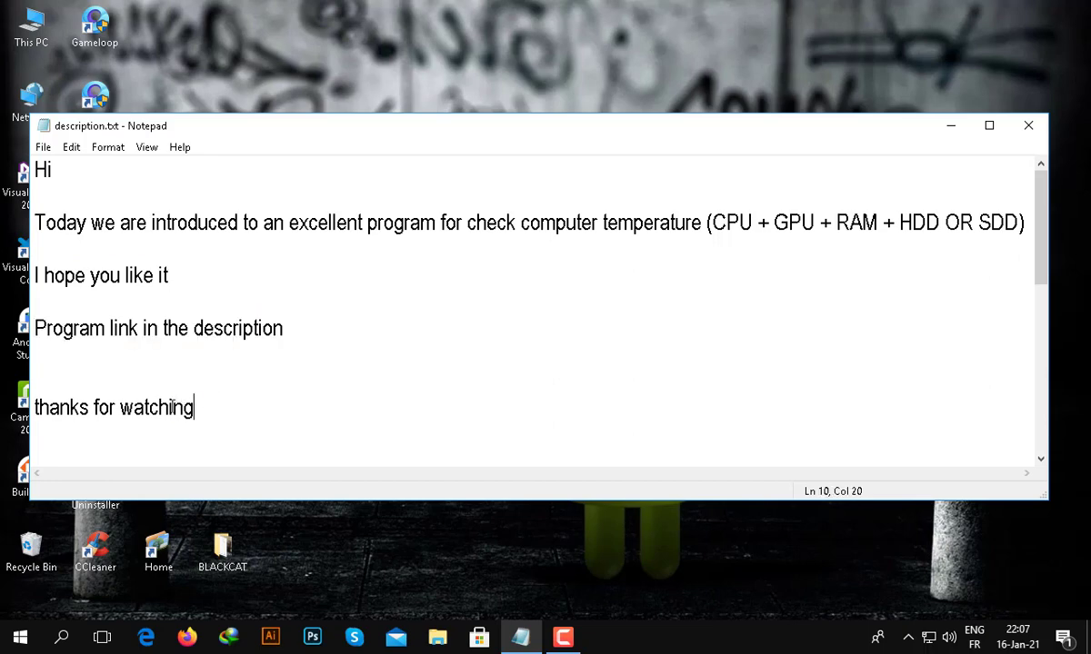
{"action": "left_click_drag", "start_coordinate": [195, 409], "coordinate": [23, 405]}
{"action": "left_click", "coordinate": [232, 410]}
{"action": "left_click_drag", "start_coordinate": [232, 411], "coordinate": [60, 411]}
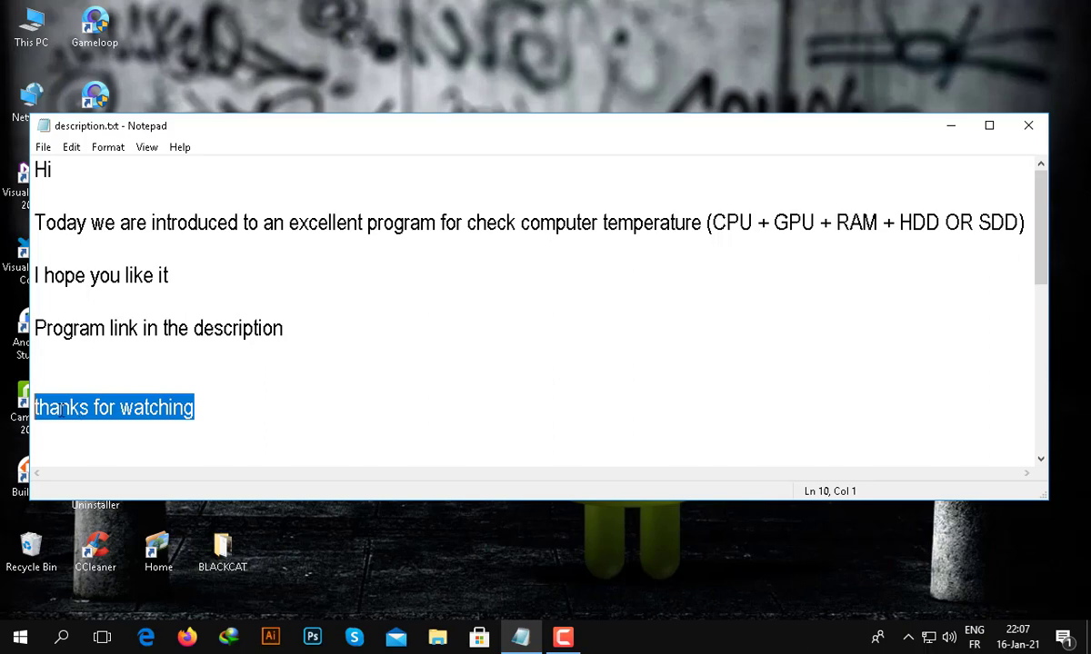
{"action": "left_click", "coordinate": [208, 409]}
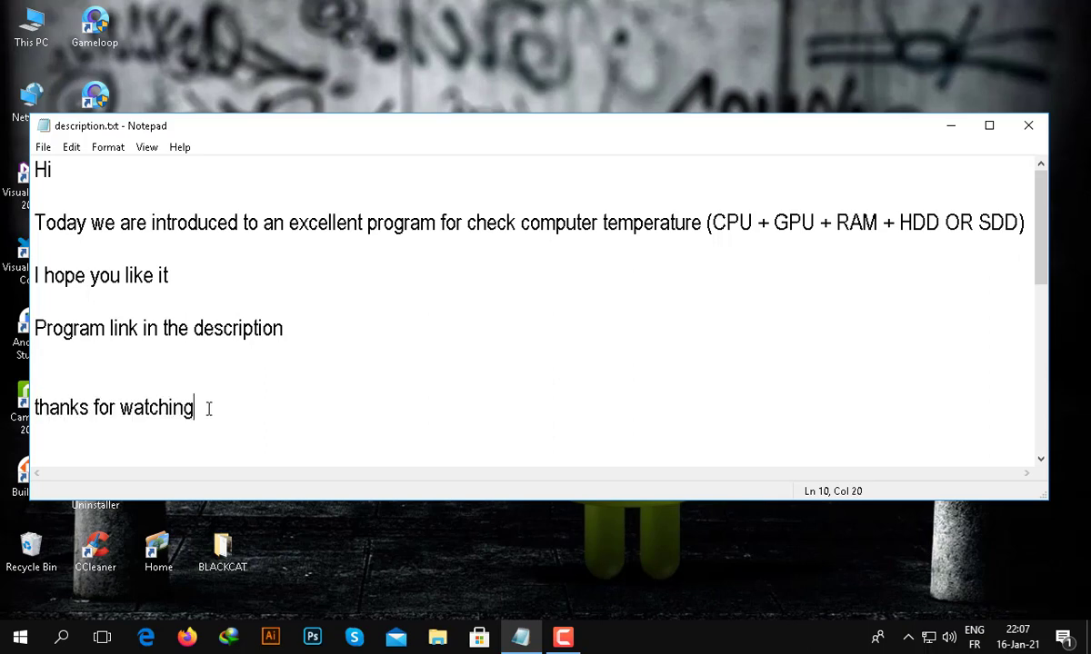